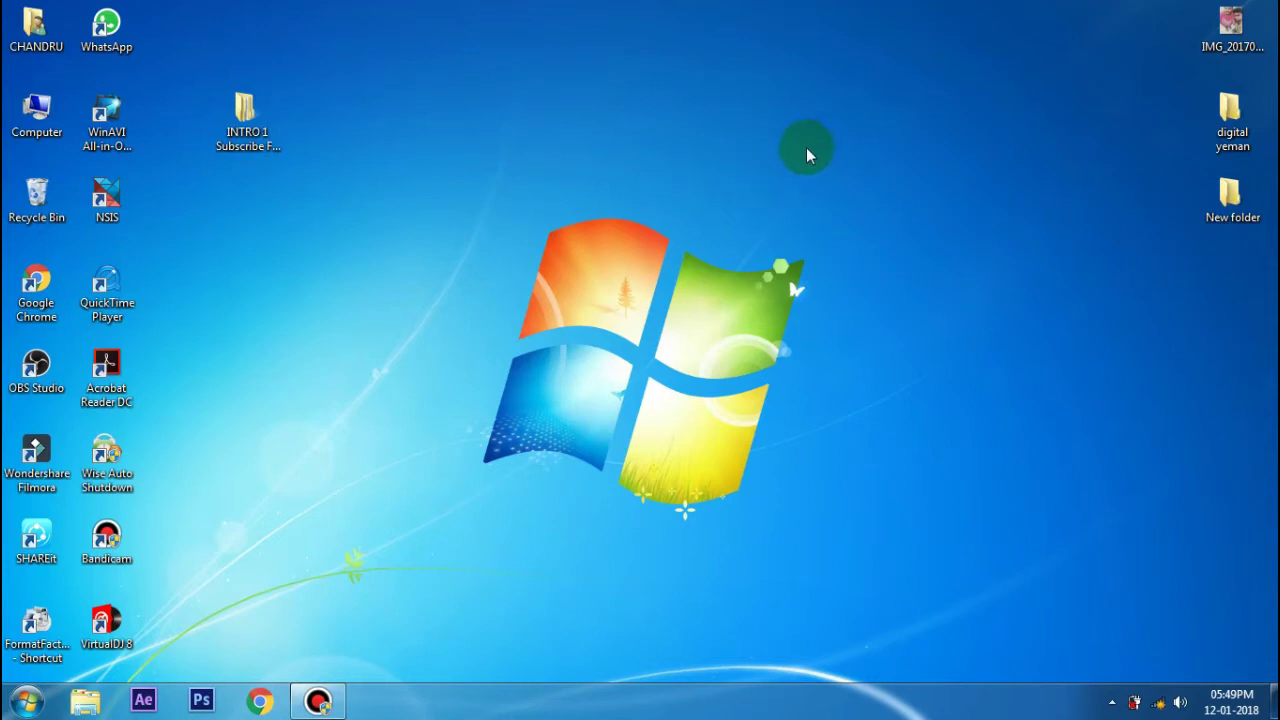
Step: Open the energy-force_ae-project file from the INTRO 1 desktop folder in After Effects, close the folder window, and accept the version conversion
left_click(278, 150)
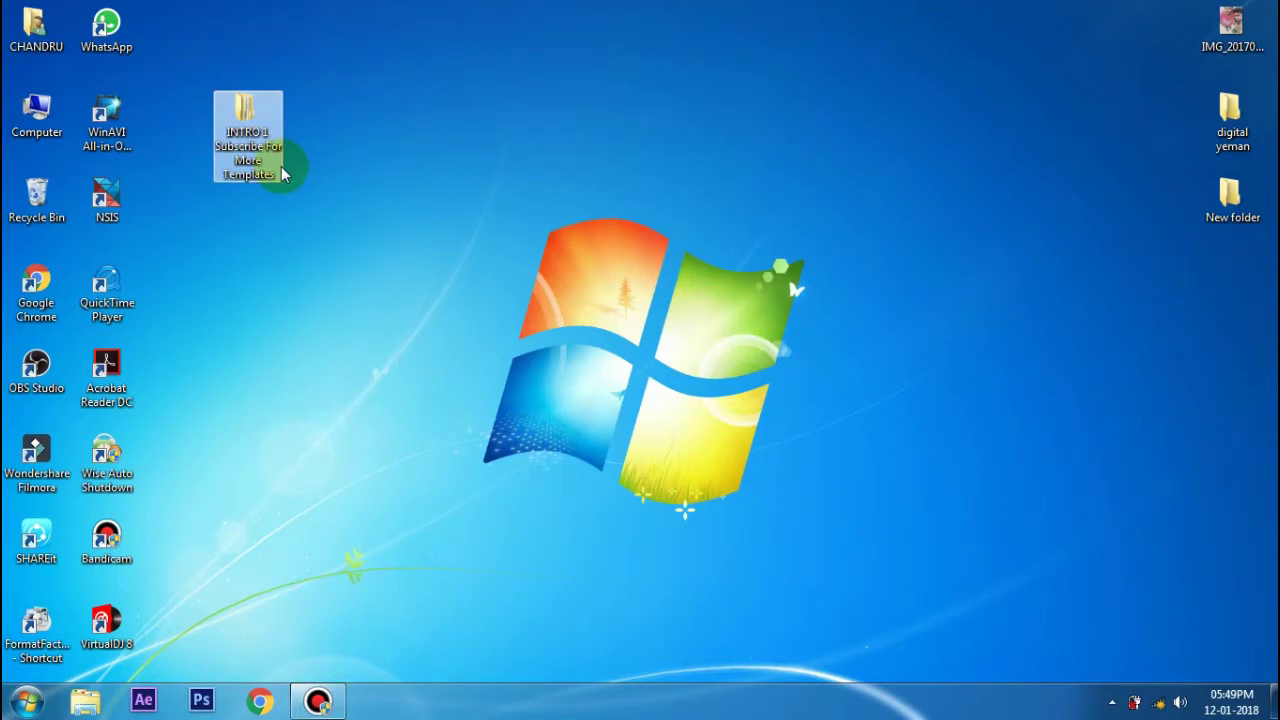
double_click(261, 110)
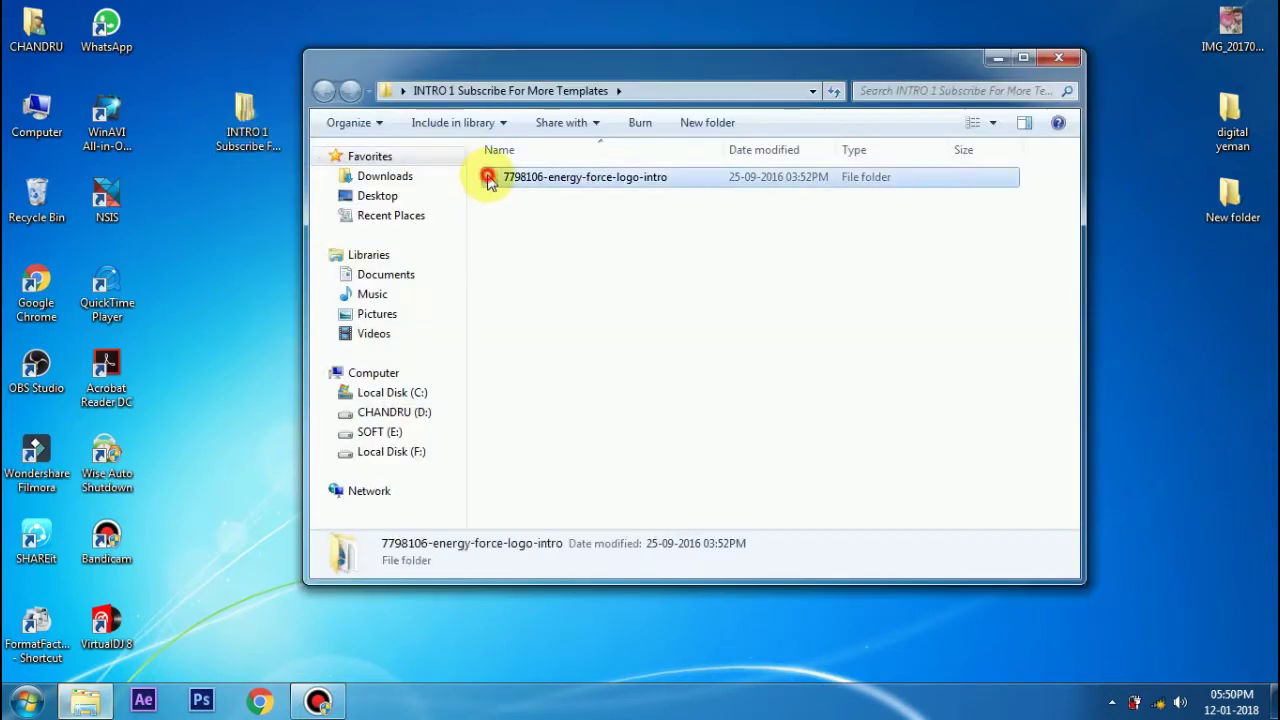
double_click(488, 177)
double_click(490, 177)
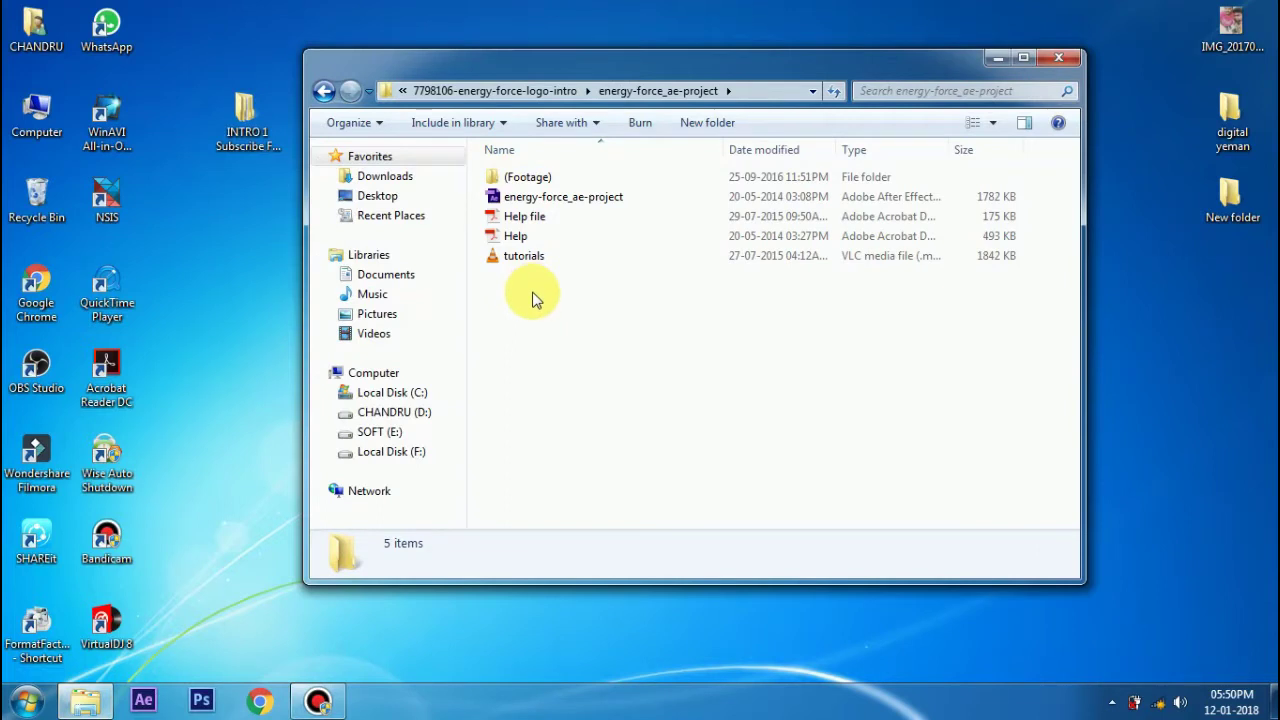
double_click(591, 208)
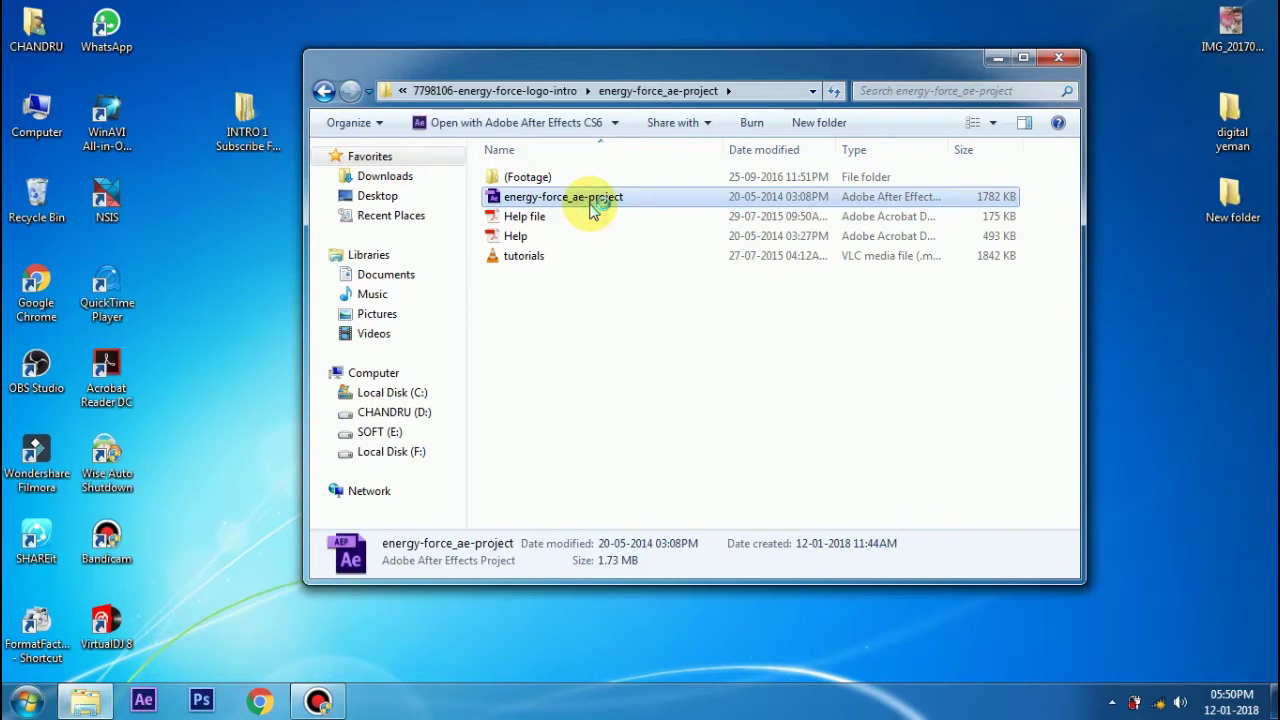
left_click(1058, 57)
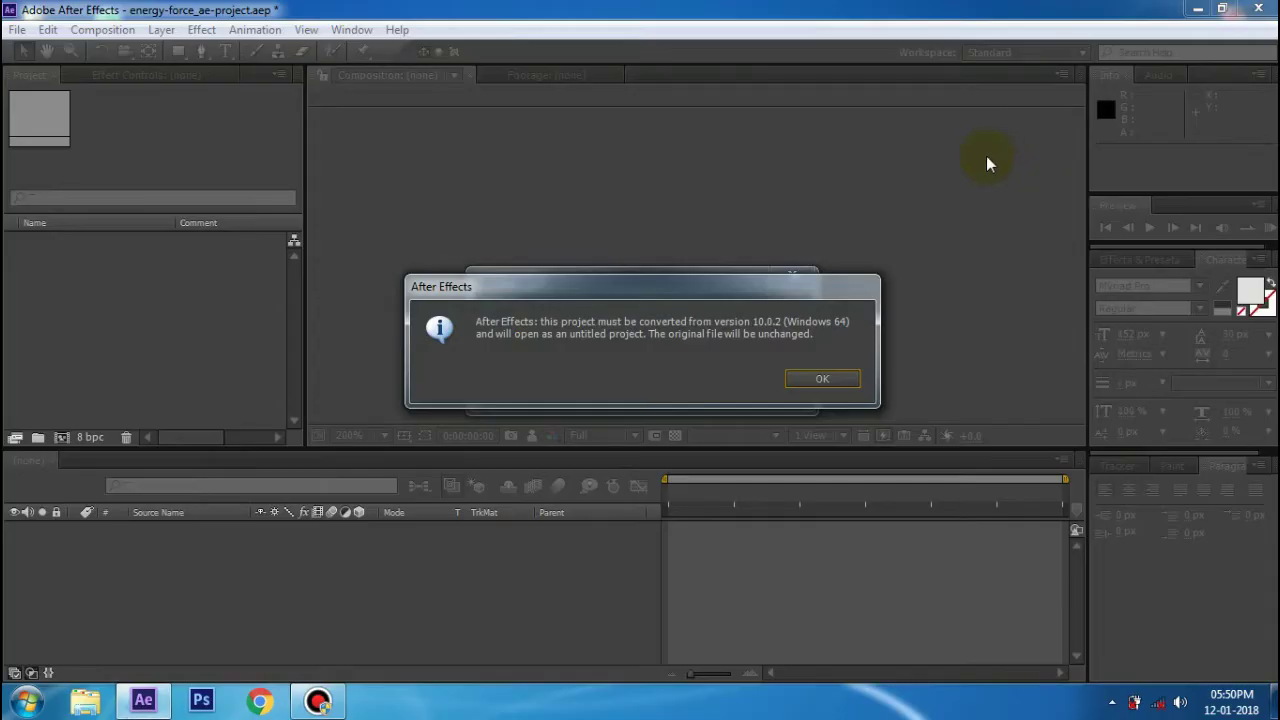
left_click(828, 377)
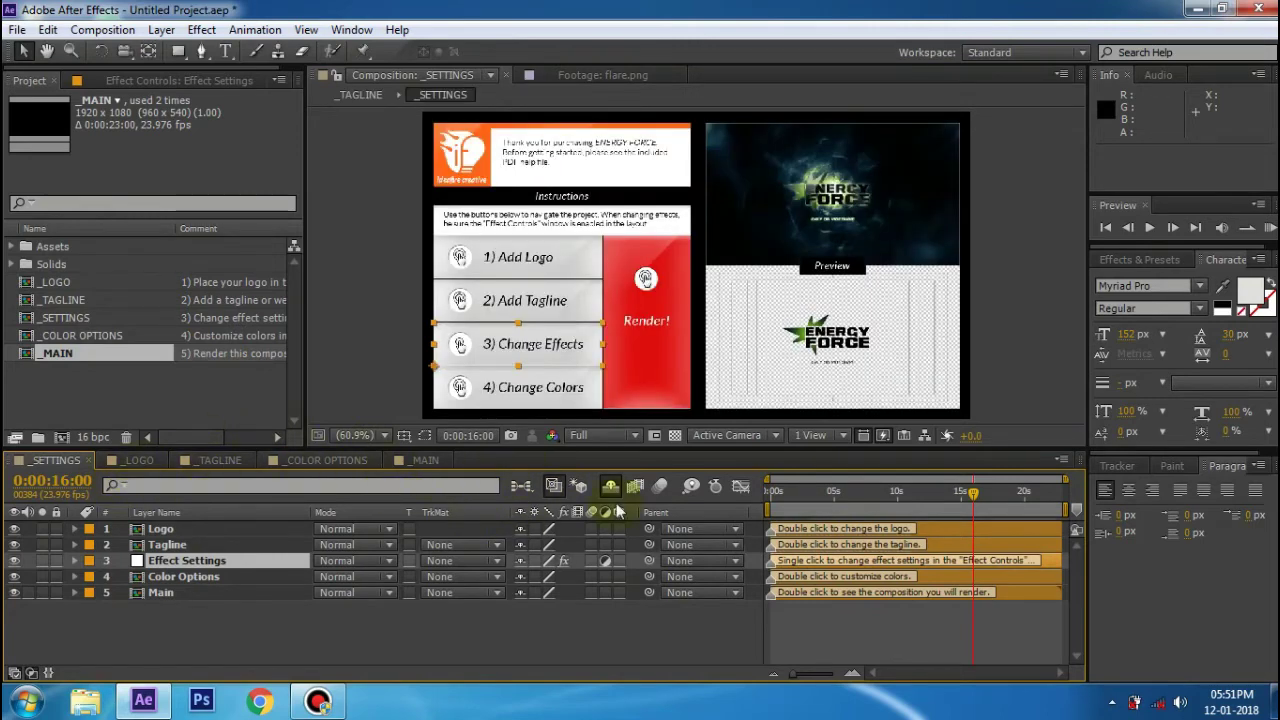
Step: Open the _LOGO composition and hide its existing Logo layer
left_click(148, 462)
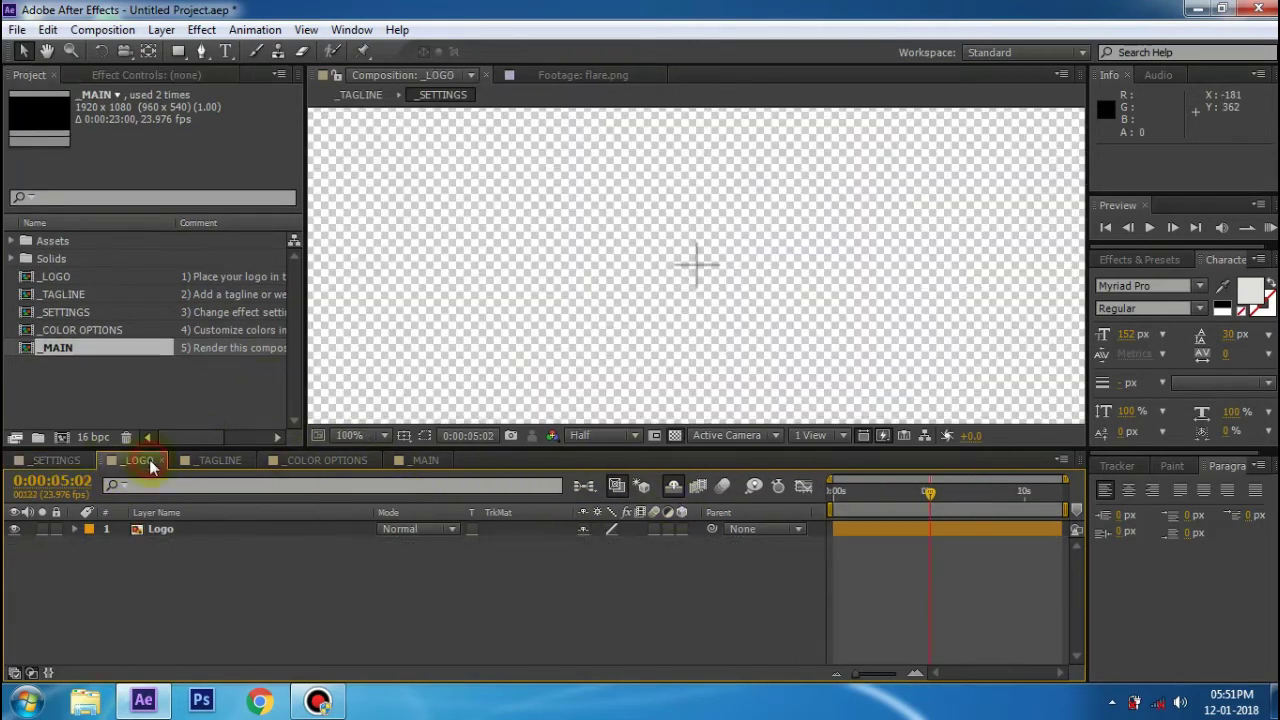
scroll(576, 195, "down", 4)
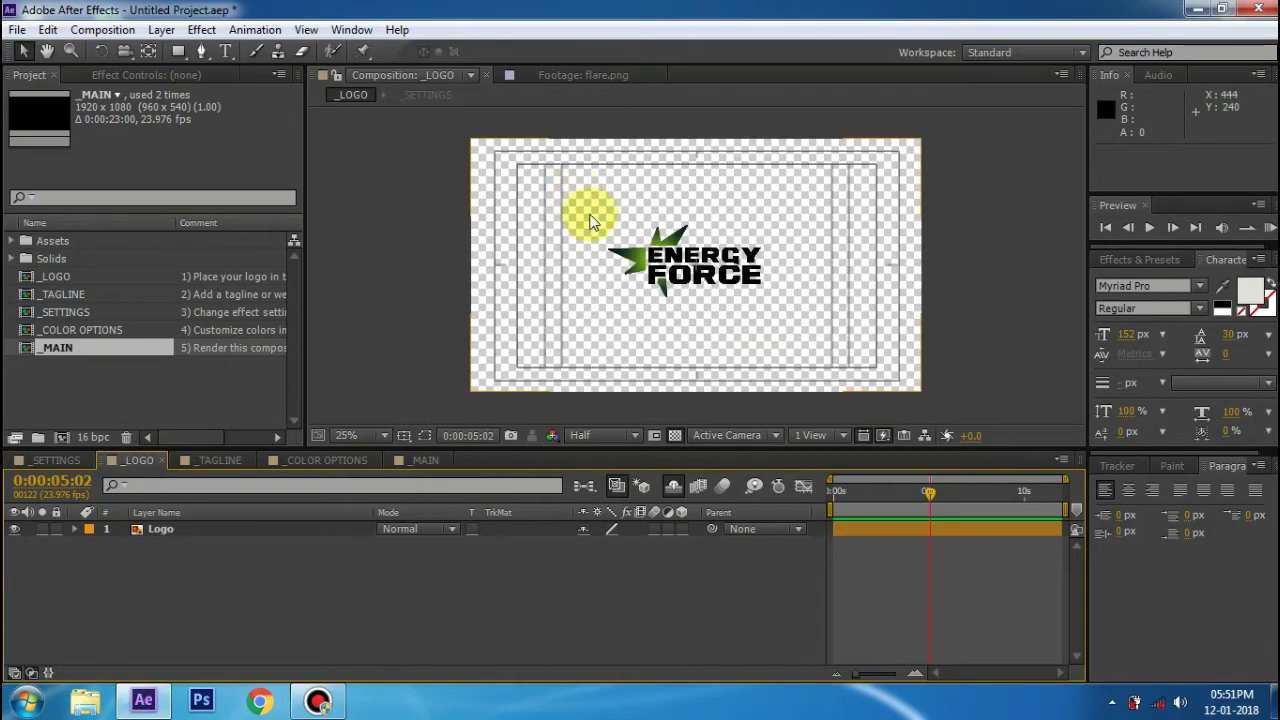
scroll(590, 220, "up", 3)
scroll(690, 260, "down", 3)
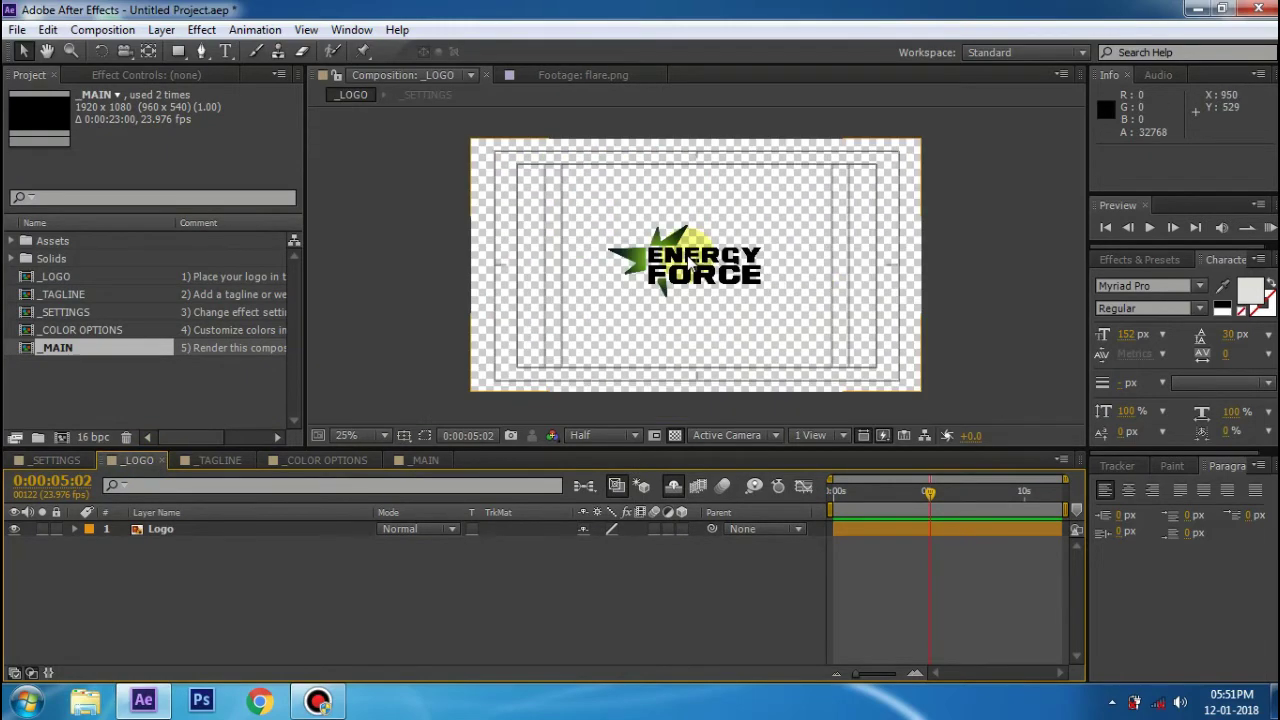
scroll(690, 260, "up", 1)
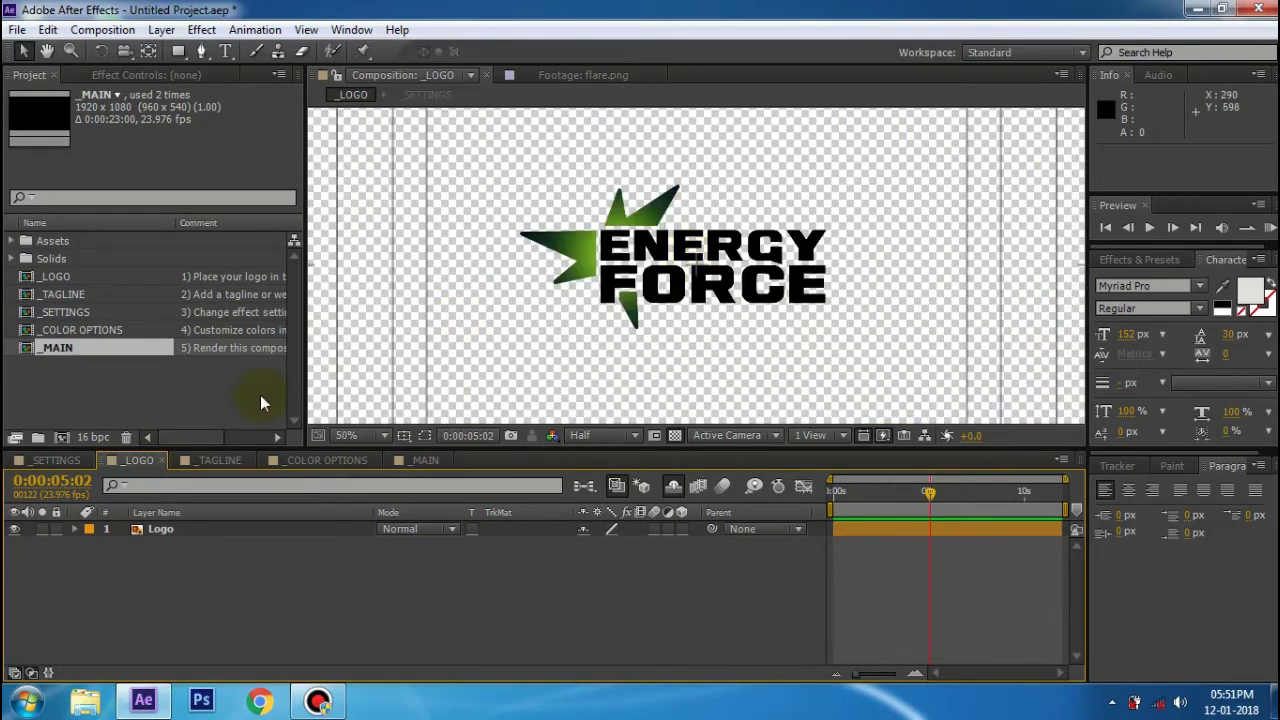
left_click(13, 530)
scroll(640, 250, "down", 2)
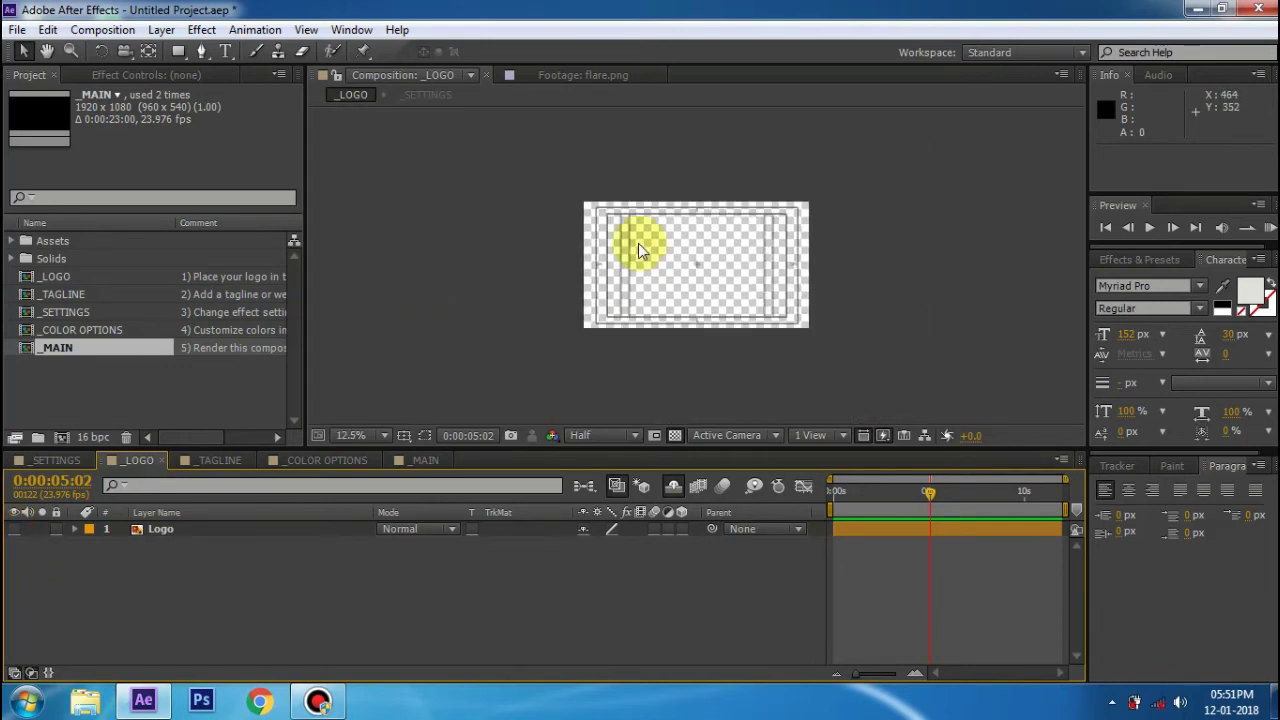
scroll(641, 250, "up", 1)
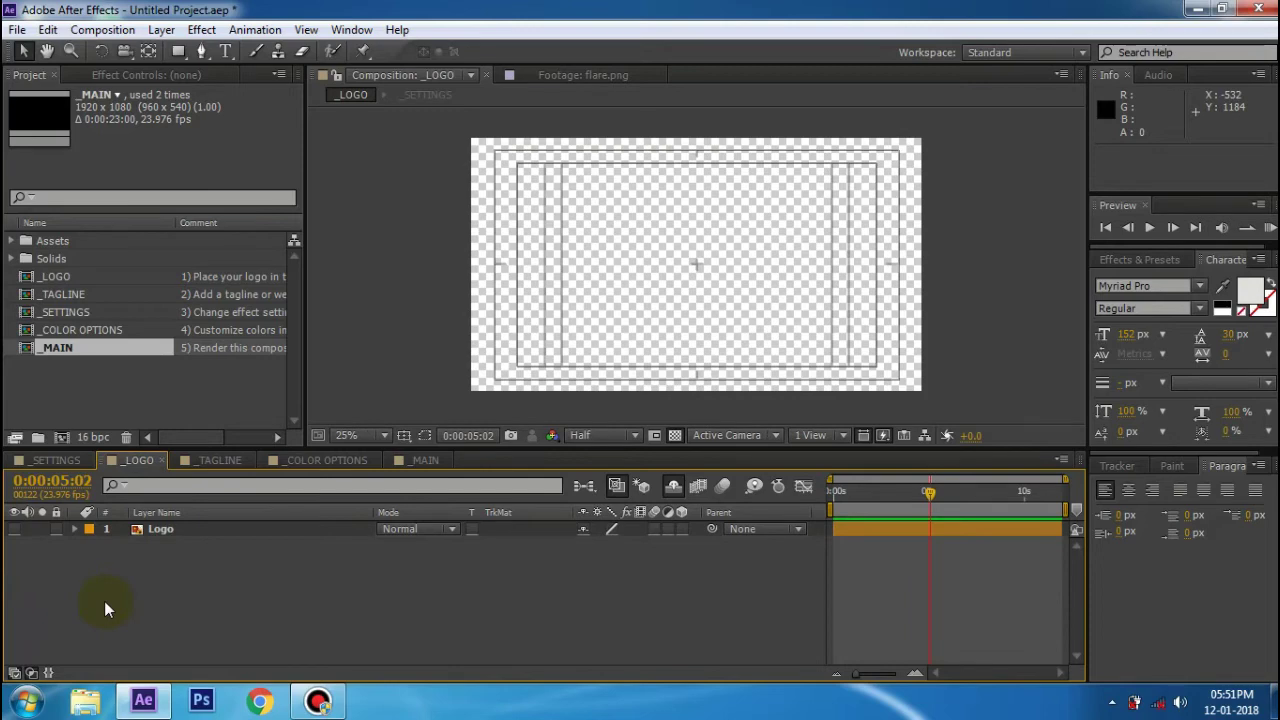
Step: Import the green LLLL.png logo from the bhan logo folder and add it to the _LOGO composition below the Logo layer
double_click(204, 381)
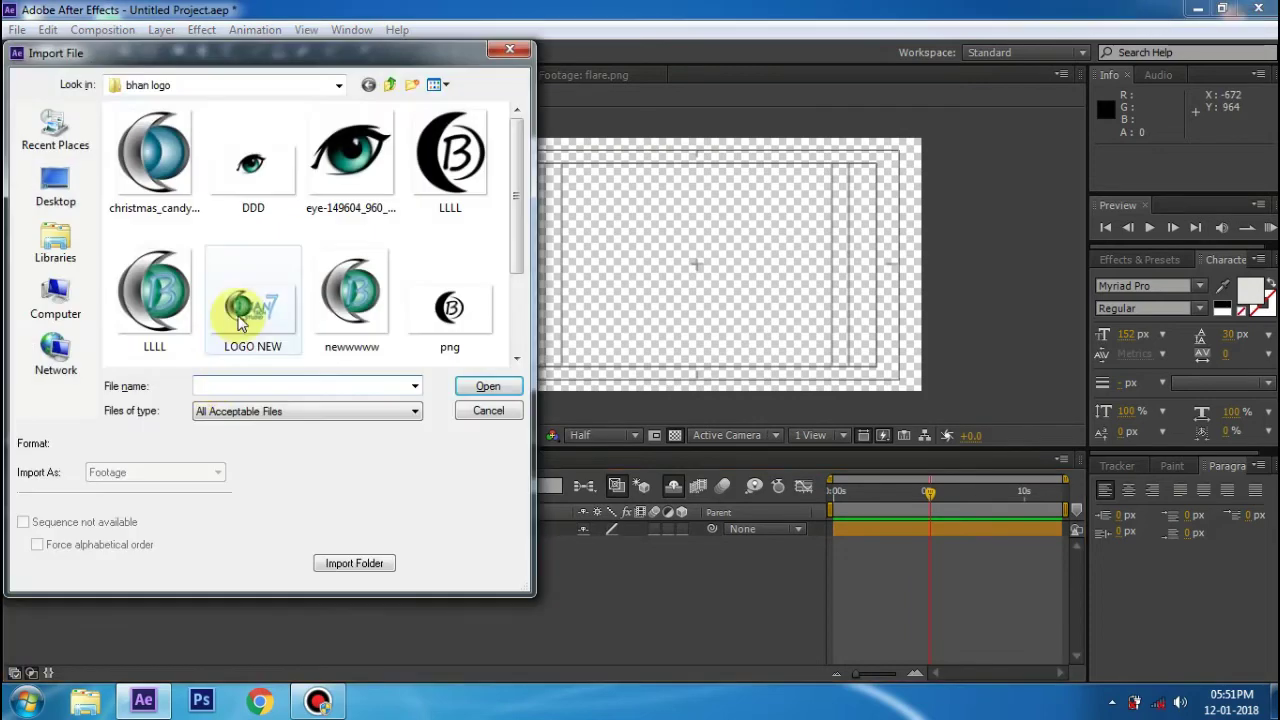
left_click(155, 292)
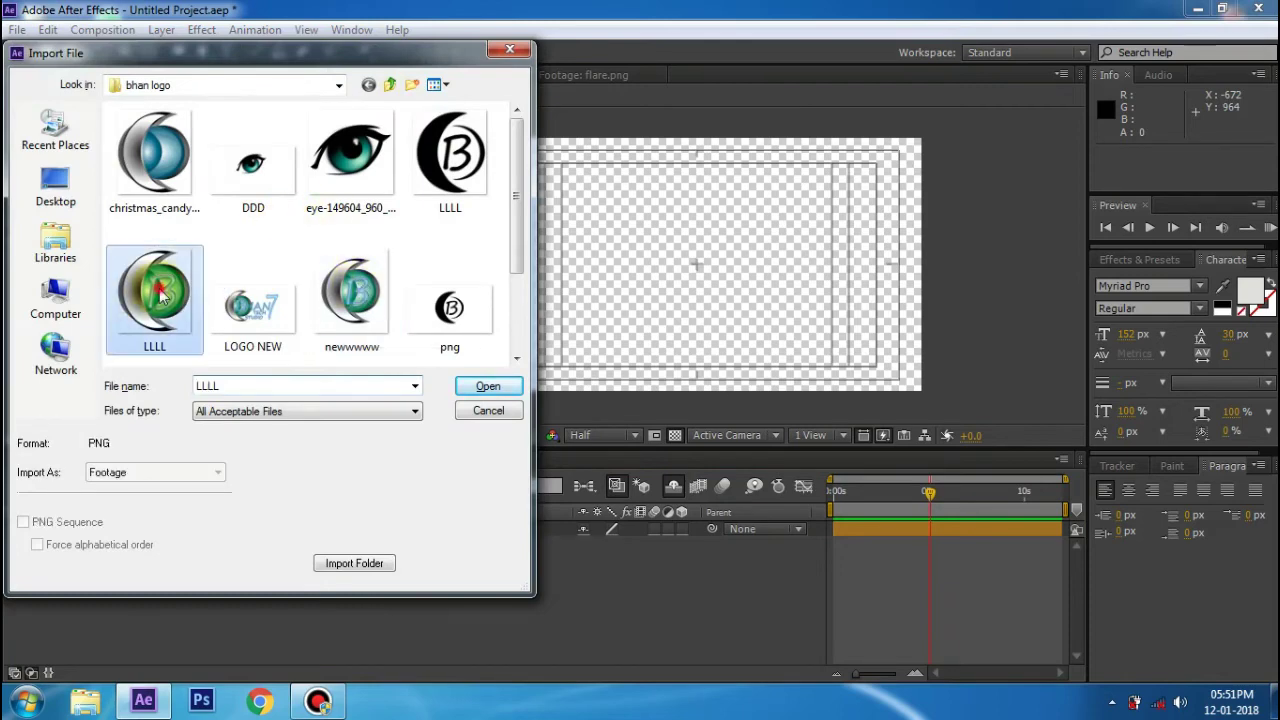
left_click(500, 389)
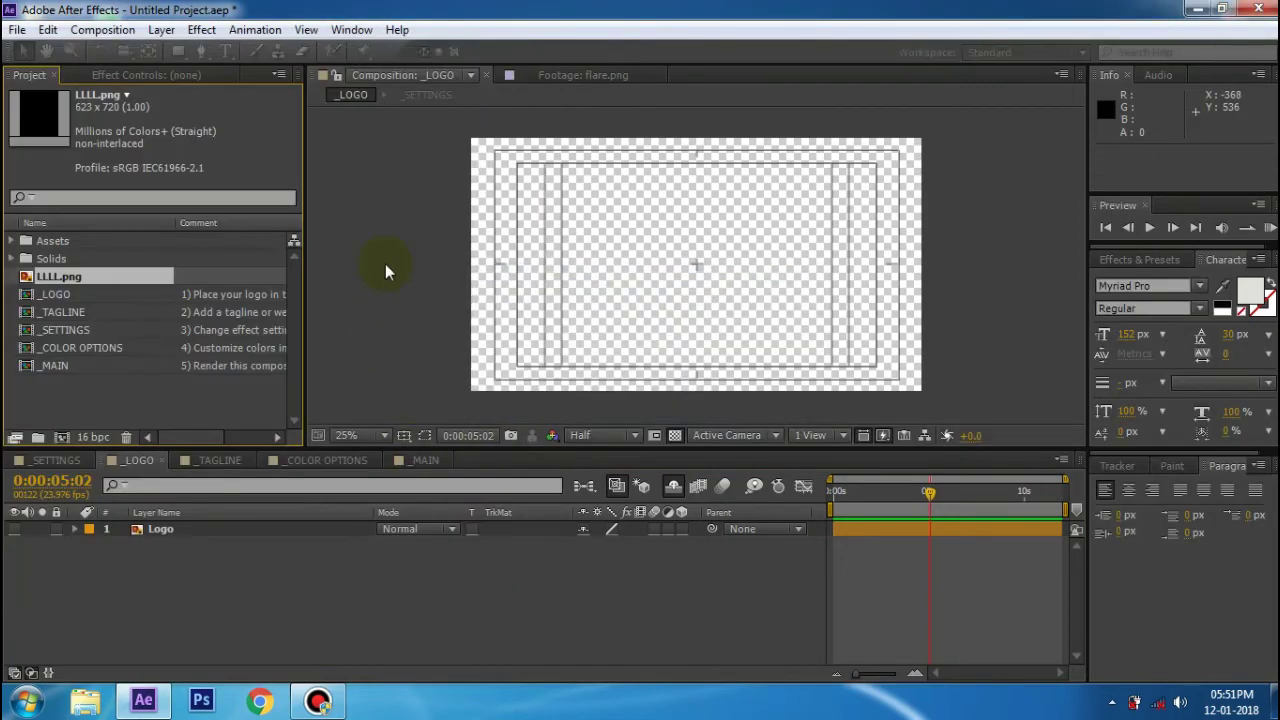
left_click_drag(100, 276, 154, 575)
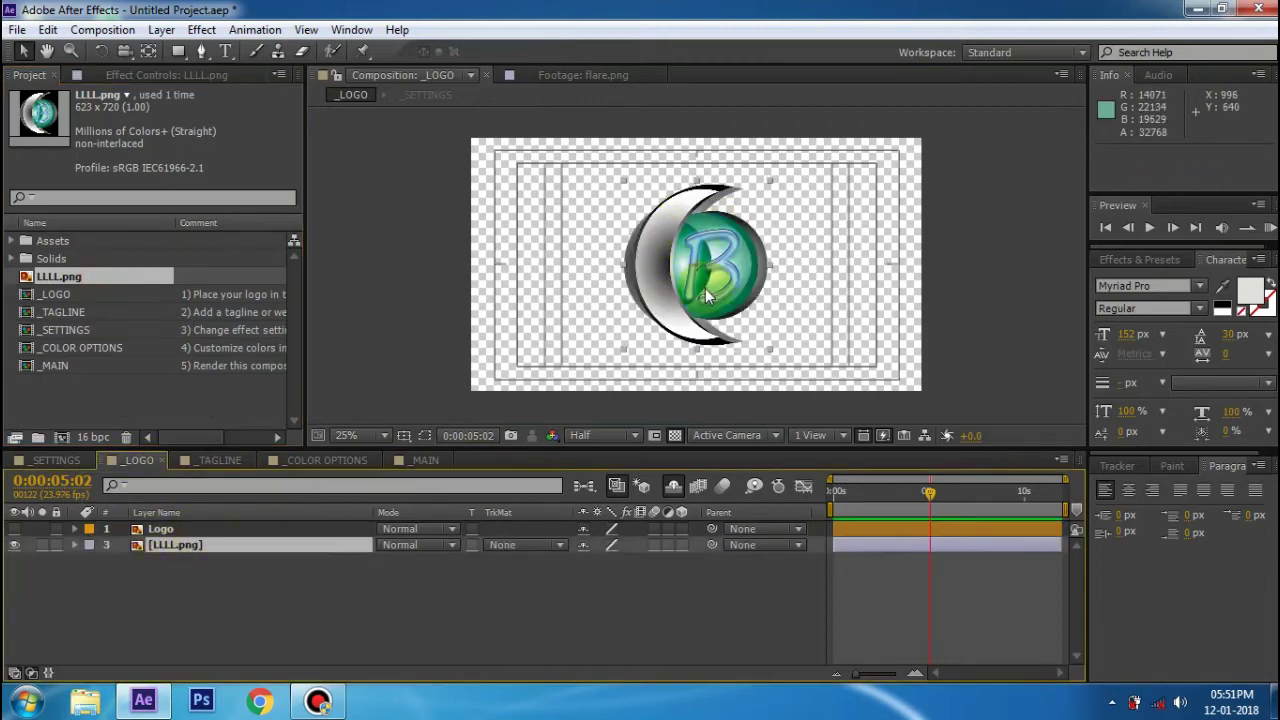
Step: Scale the LLLL.png layer to 61% and move it slightly above the centre of the _LOGO composition
key("s")
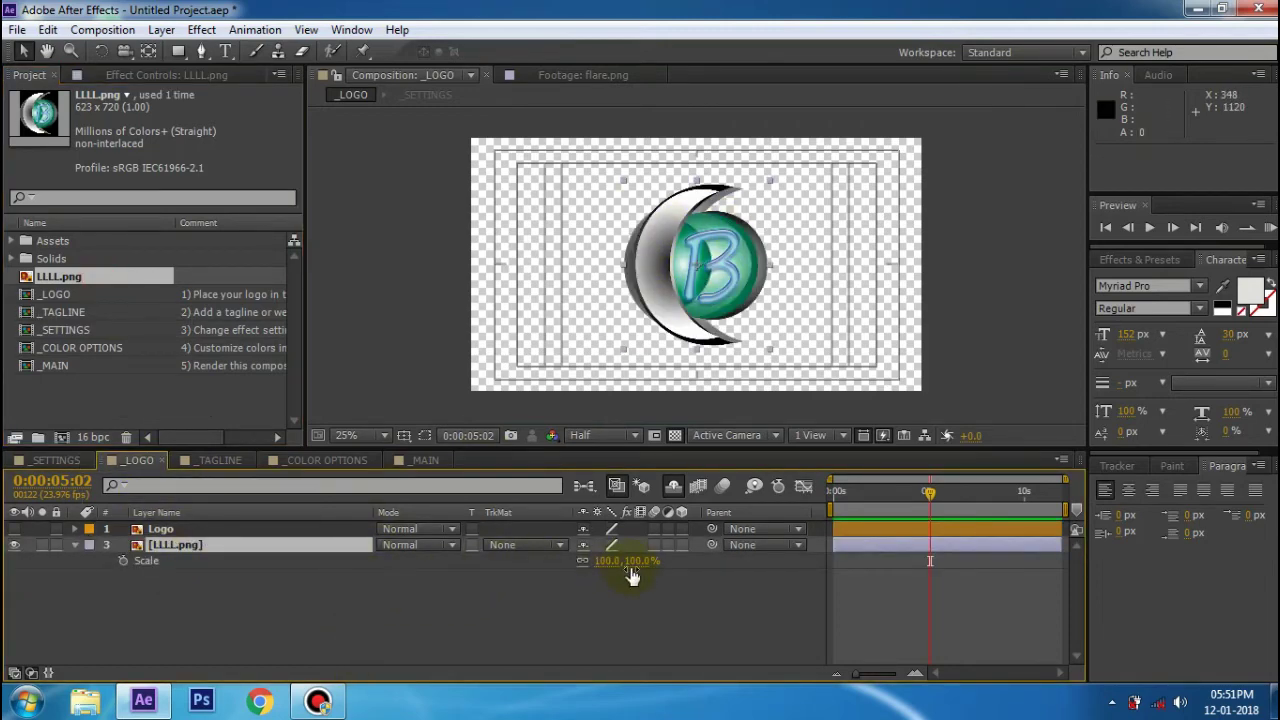
left_click_drag(622, 561, 601, 562)
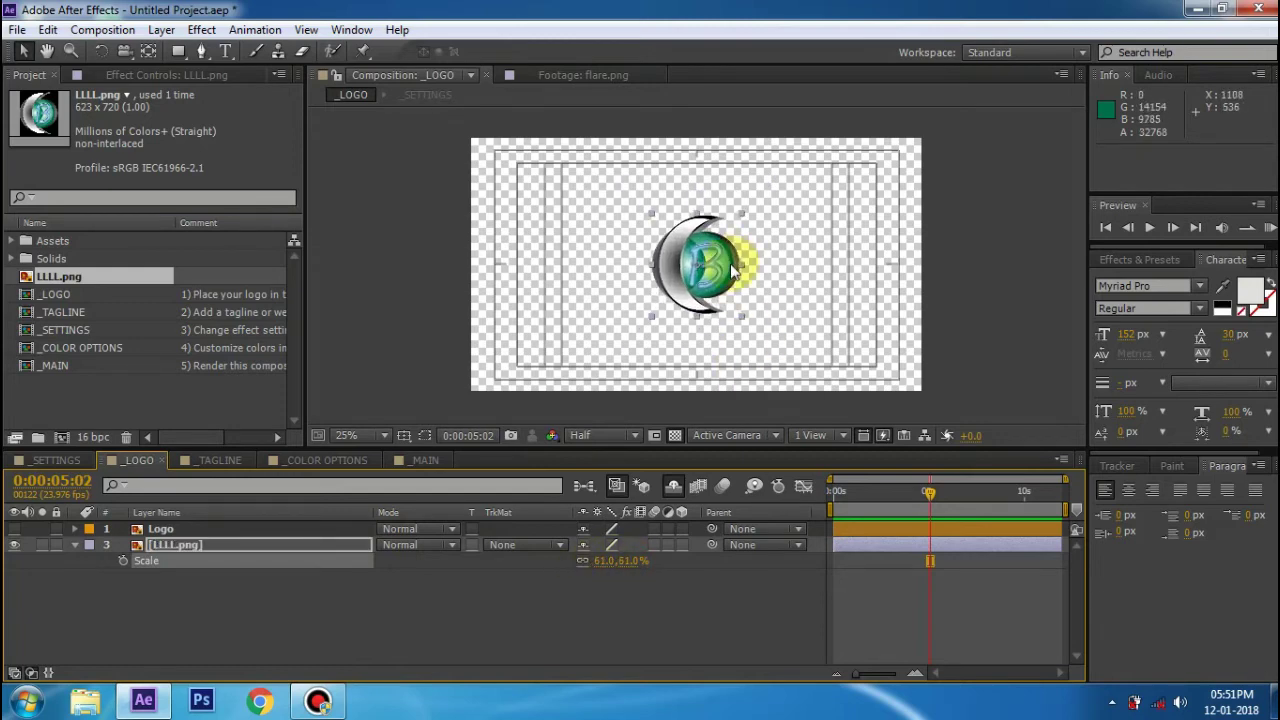
left_click_drag(730, 268, 733, 241)
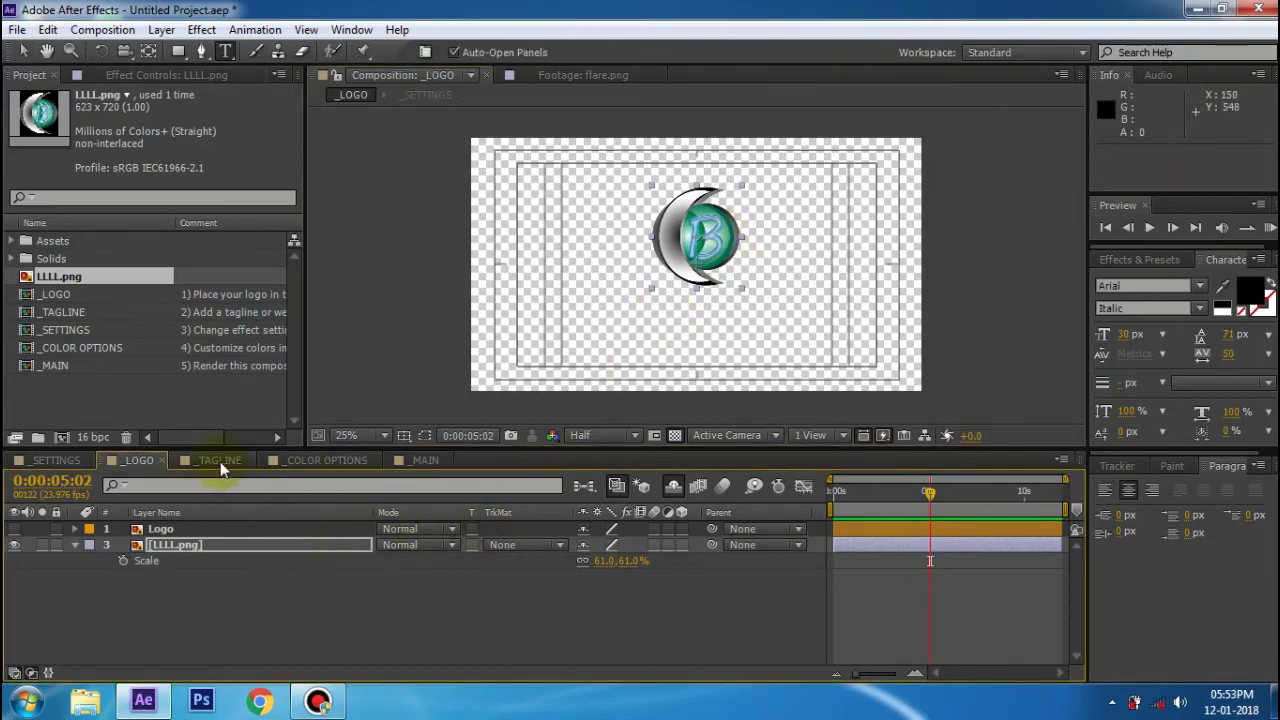
Step: In the _TAGLINE composition, replace the tagline text with "BHAN TECH STUDIO 7" and set its font size to 67 px
left_click(220, 461)
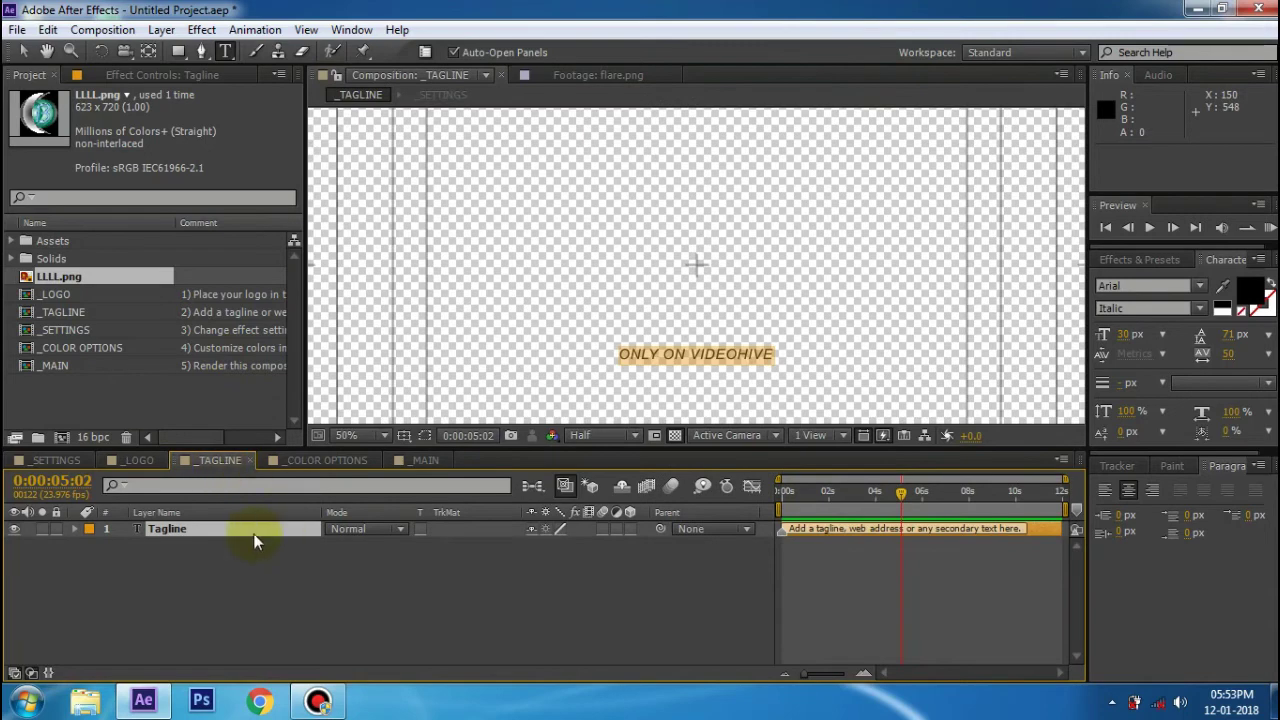
scroll(600, 288, "down", 4)
scroll(660, 300, "up", 2)
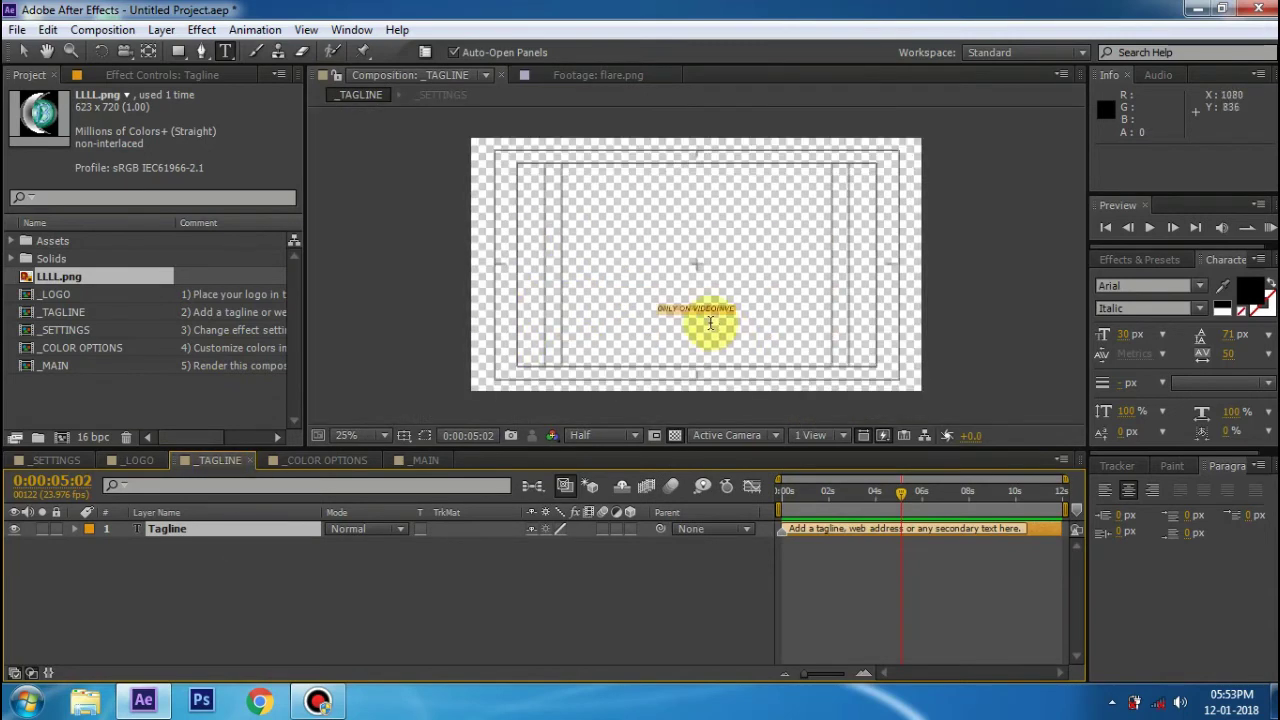
left_click(178, 528)
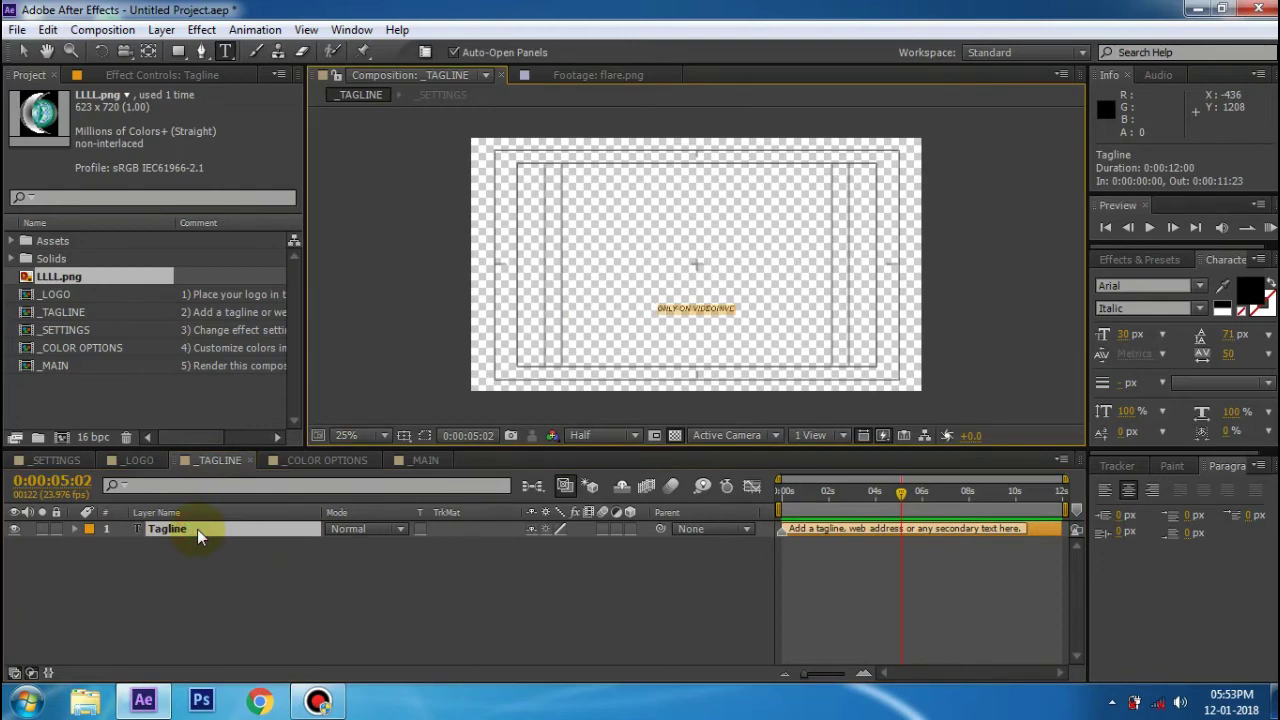
key("Return")
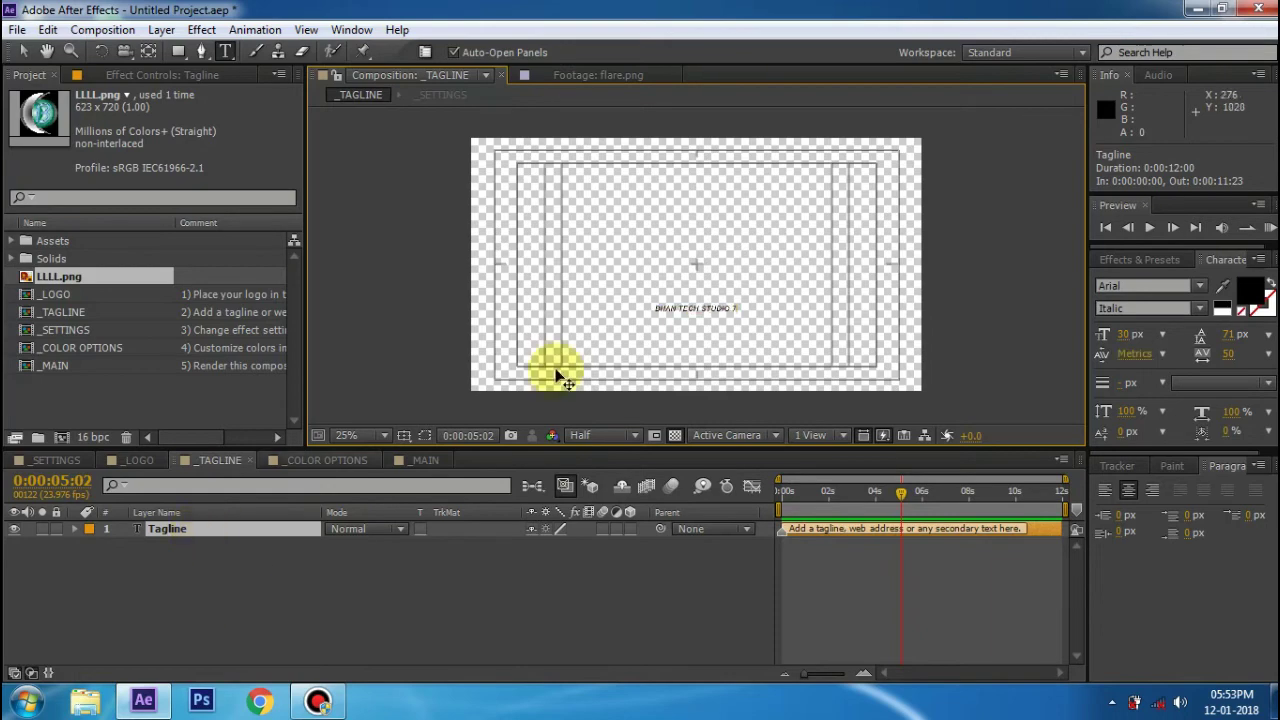
left_click(281, 532)
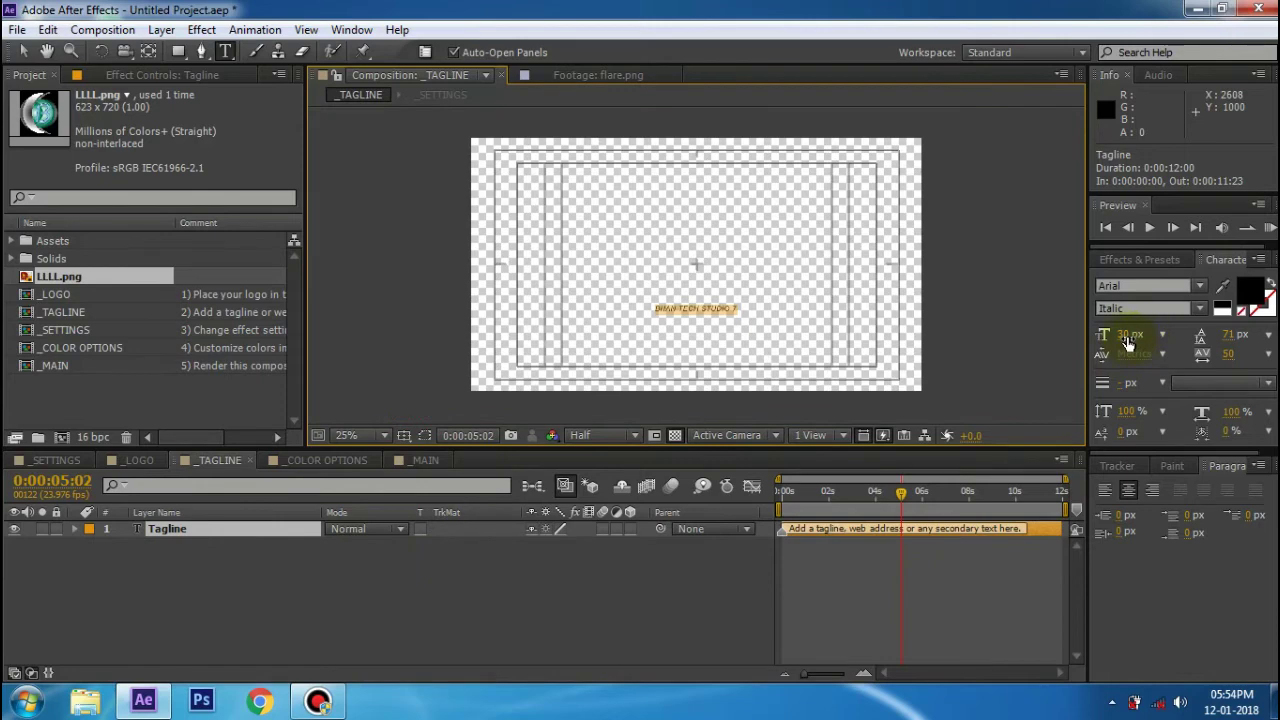
left_click_drag(1124, 341, 1161, 335)
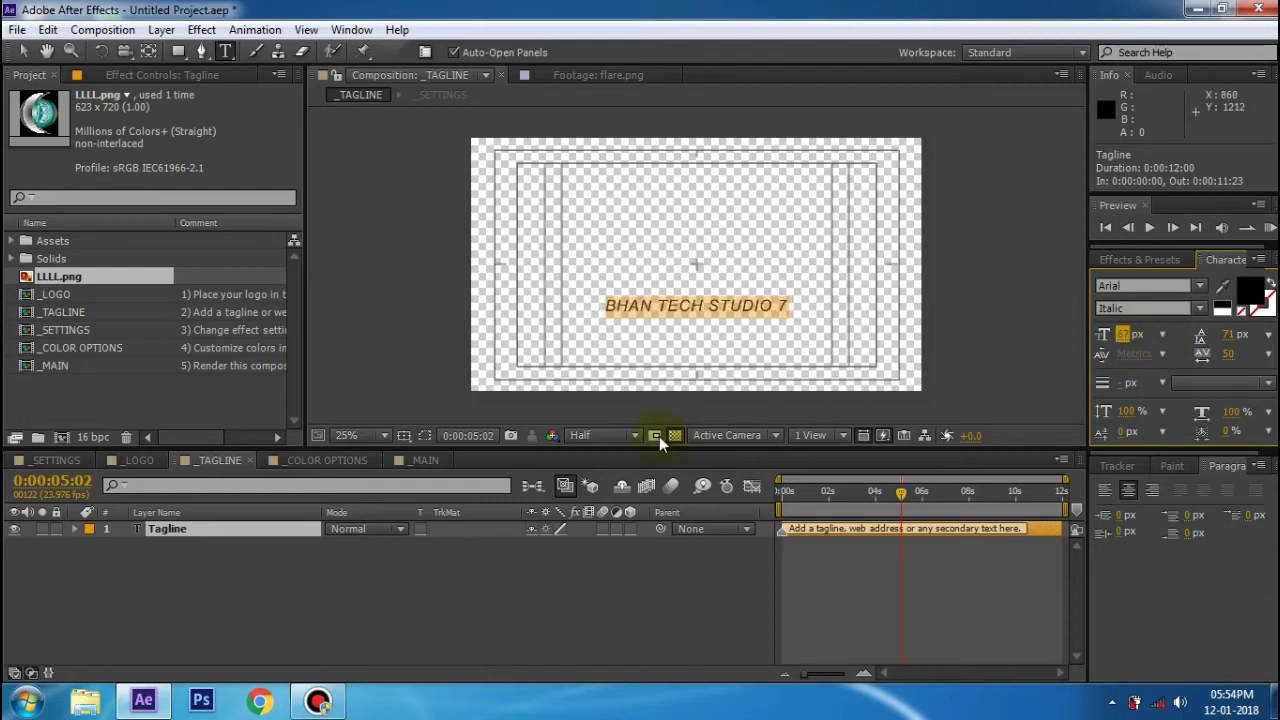
Step: Open the _MAIN composition and examine how the new logo and tagline look in the final shot
left_click(425, 461)
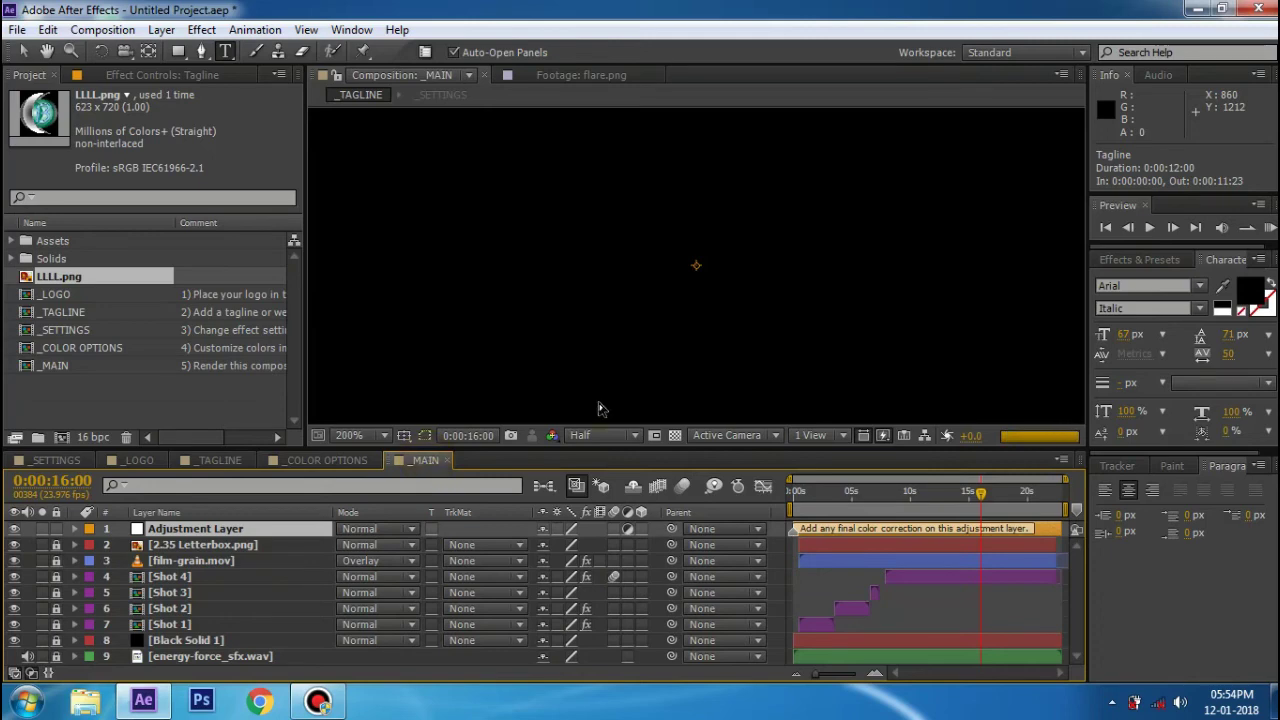
scroll(786, 250, "down", 3)
key("v")
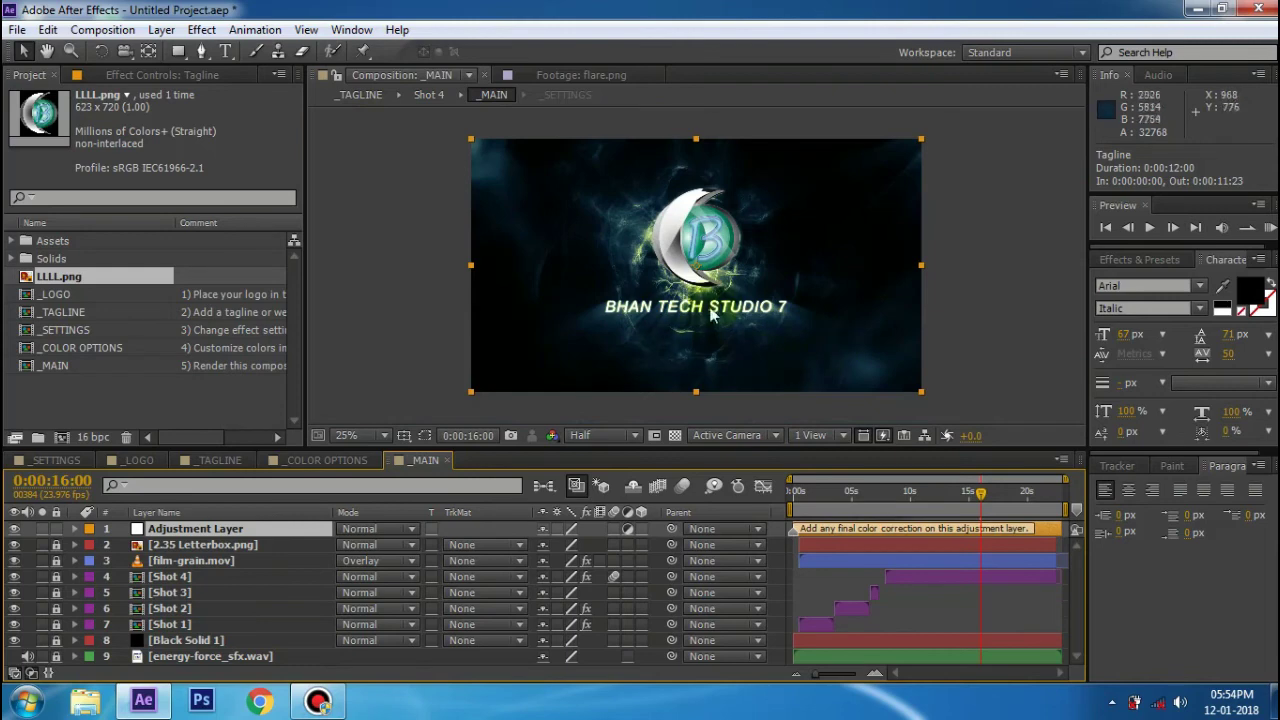
scroll(741, 276, "up", 2)
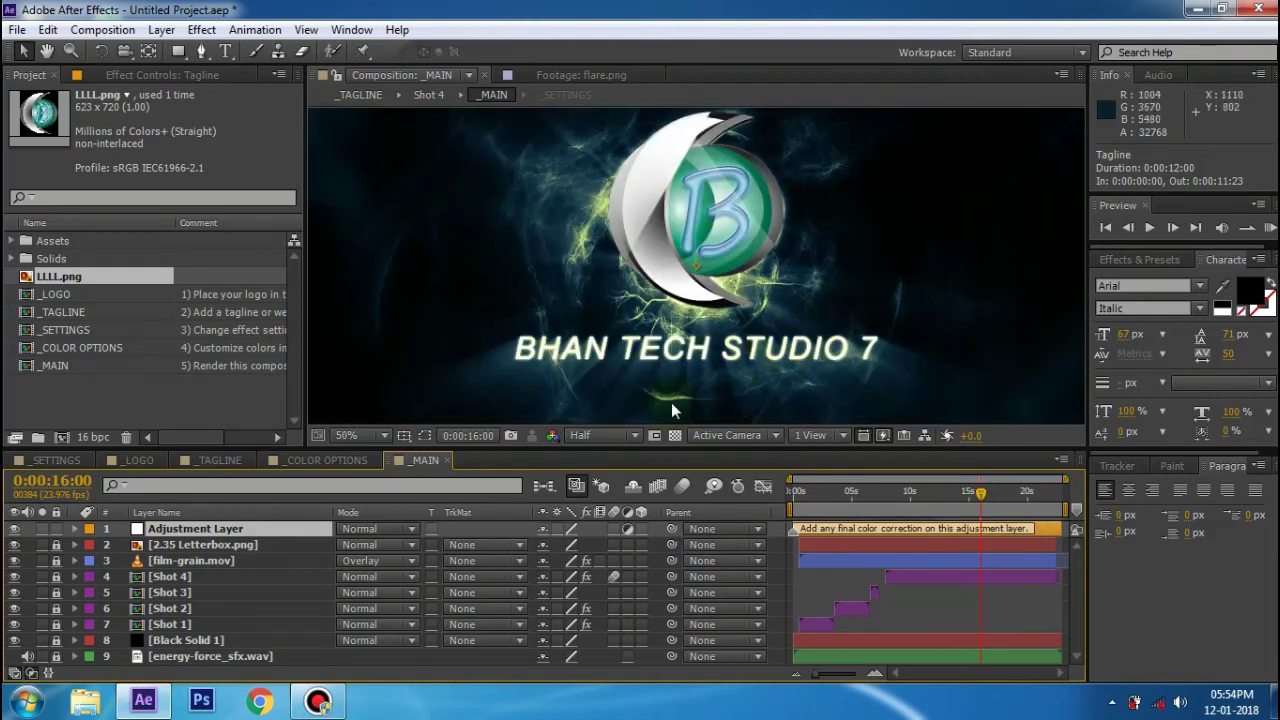
key("comma")
key("comma")
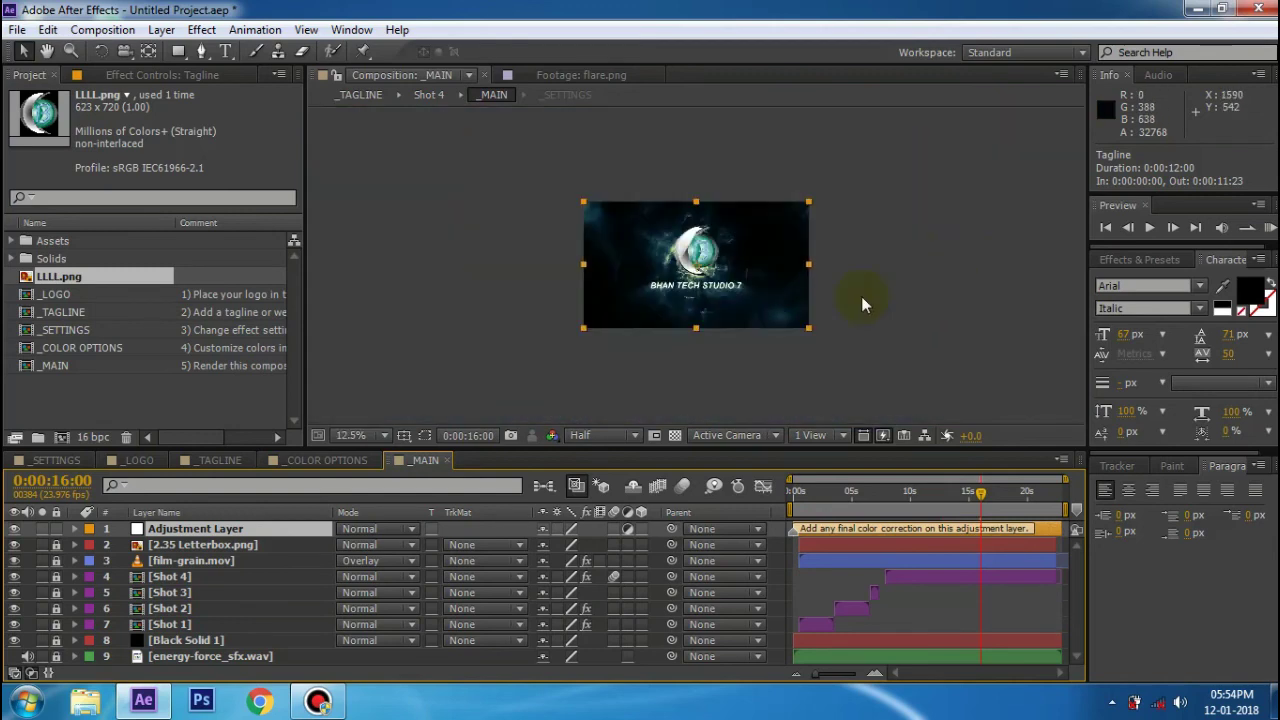
key("period")
scroll(915, 265, "down", 2)
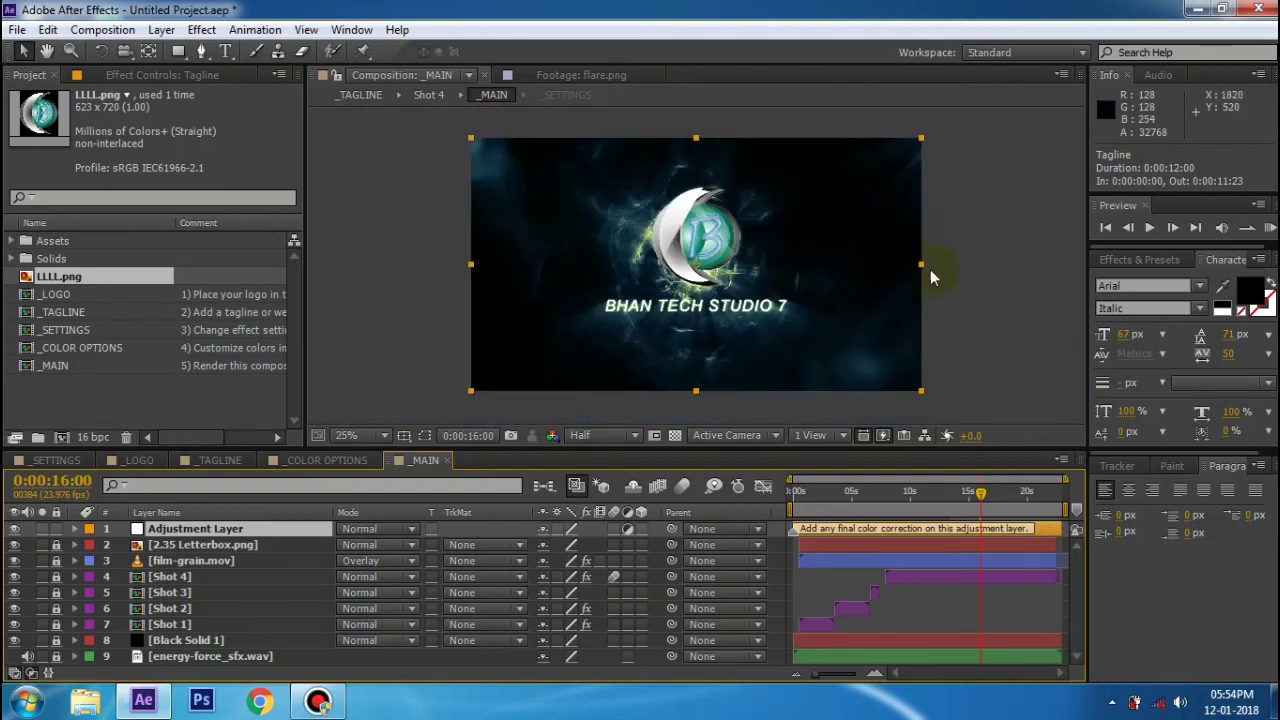